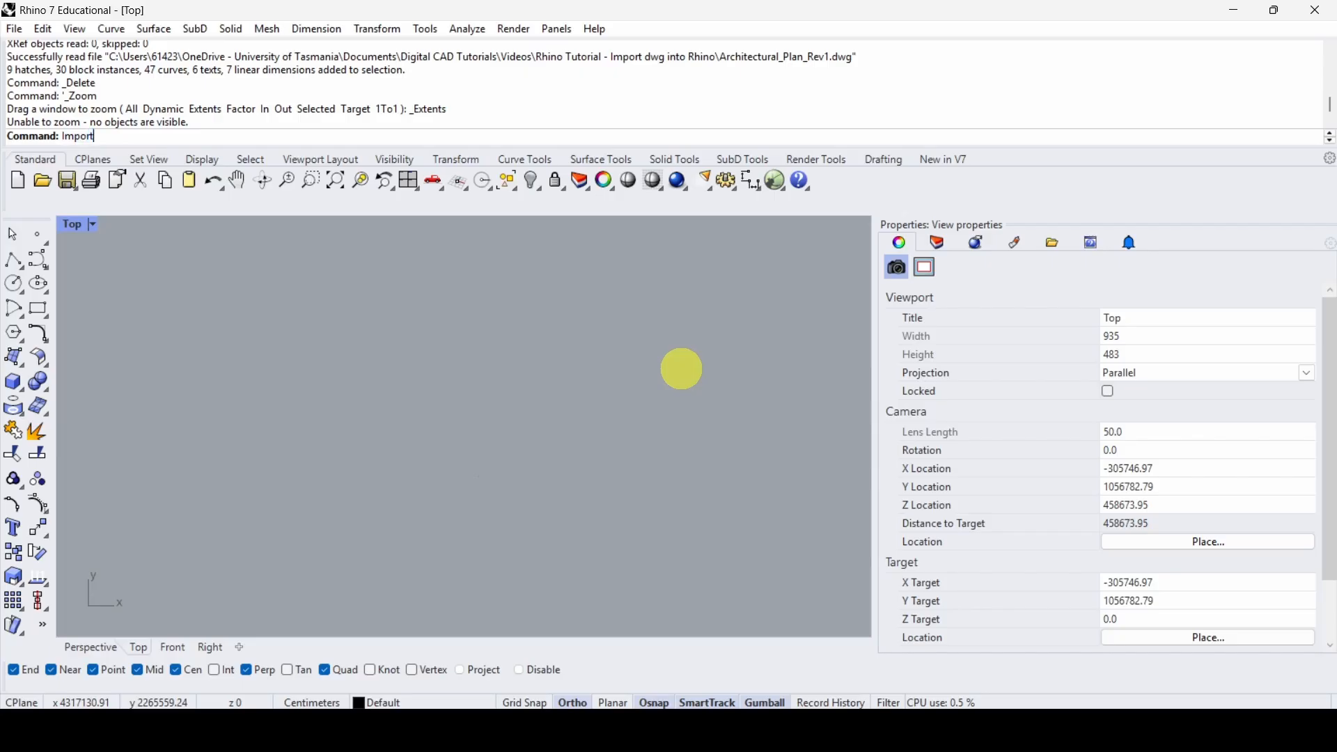
Bring the Architectural_Plan_Rev1 DWG file from its File Explorer folder into Rhino's Top viewport.
{"action": "key", "text": "Return"}
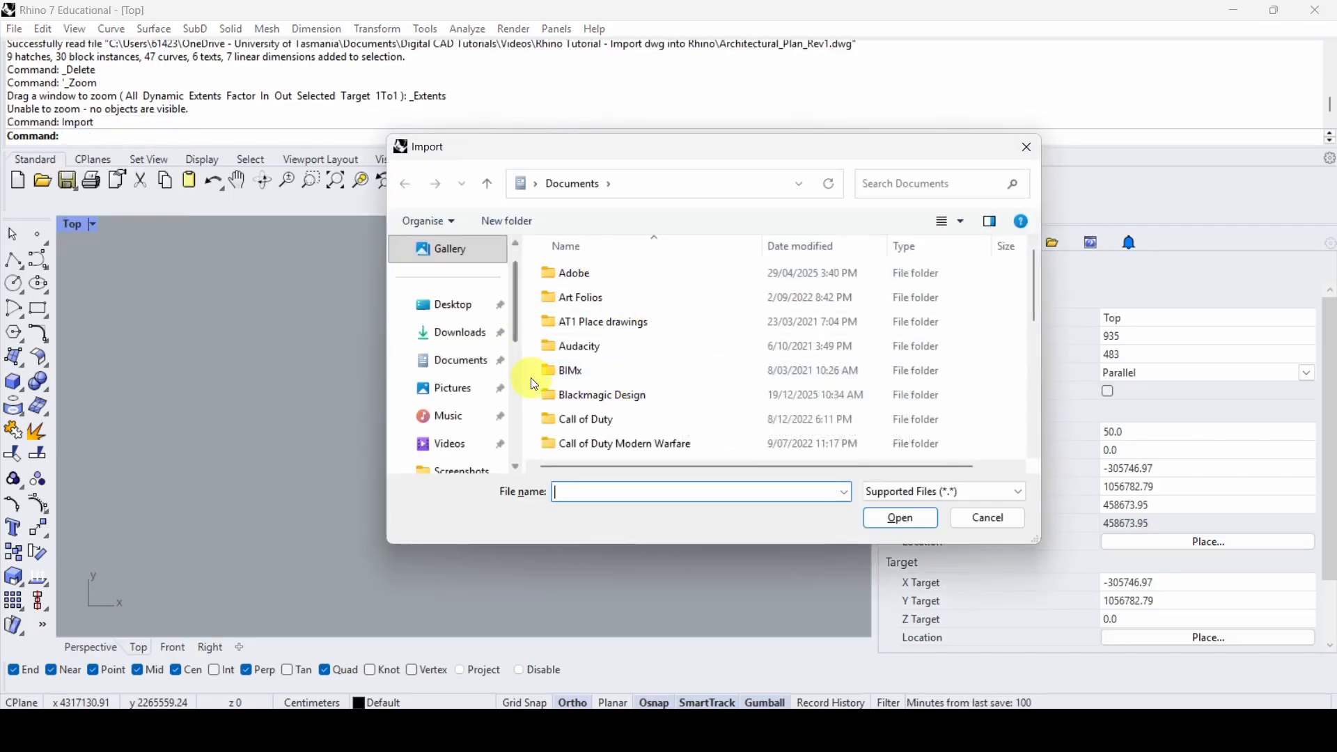
{"action": "left_click", "coordinate": [972, 519]}
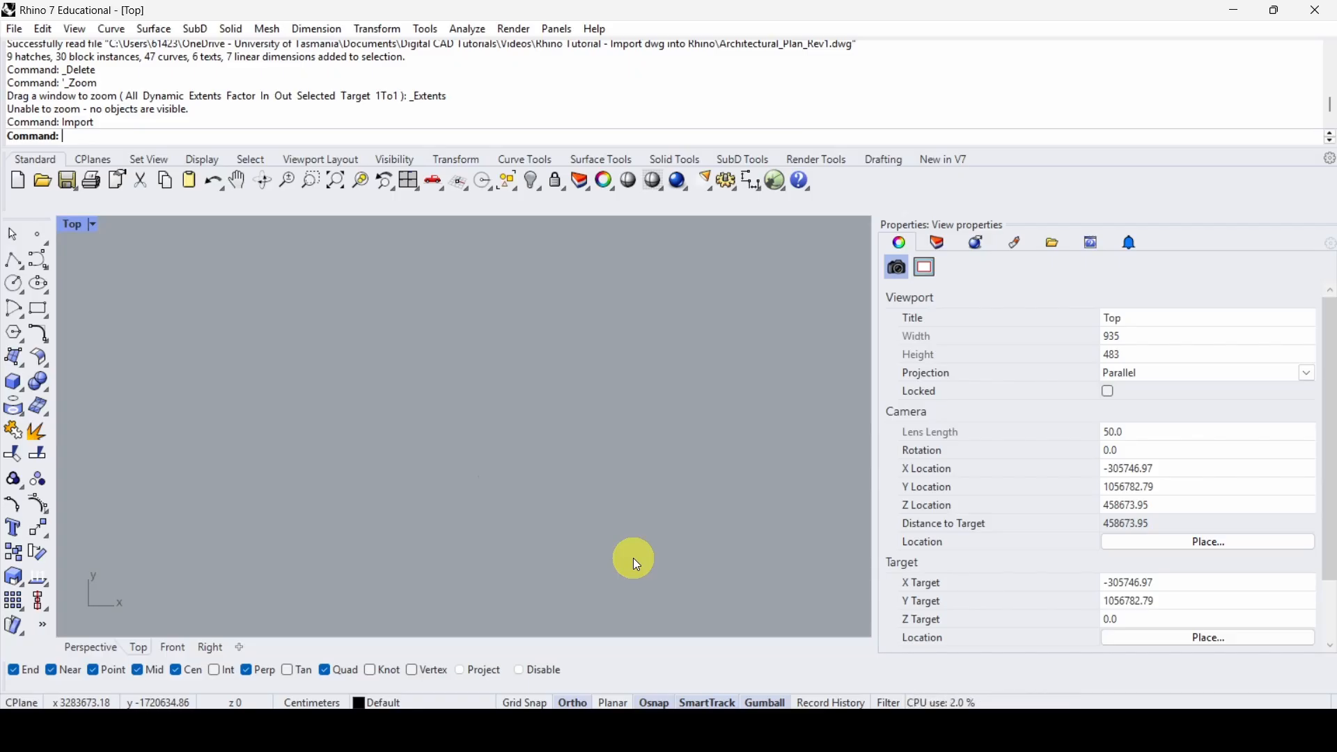
{"action": "left_click", "coordinate": [504, 727]}
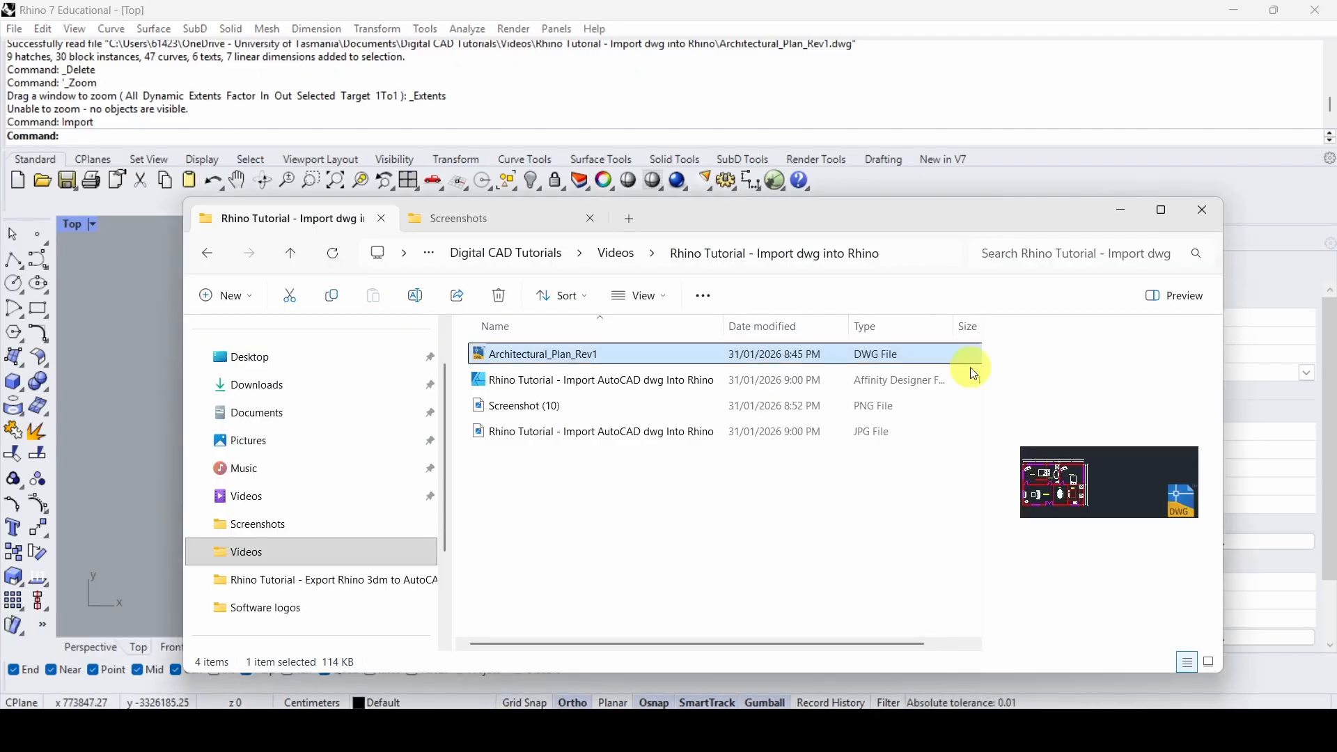
{"action": "left_click", "coordinate": [564, 355]}
{"action": "left_click_drag", "start_coordinate": [567, 361], "coordinate": [129, 369]}
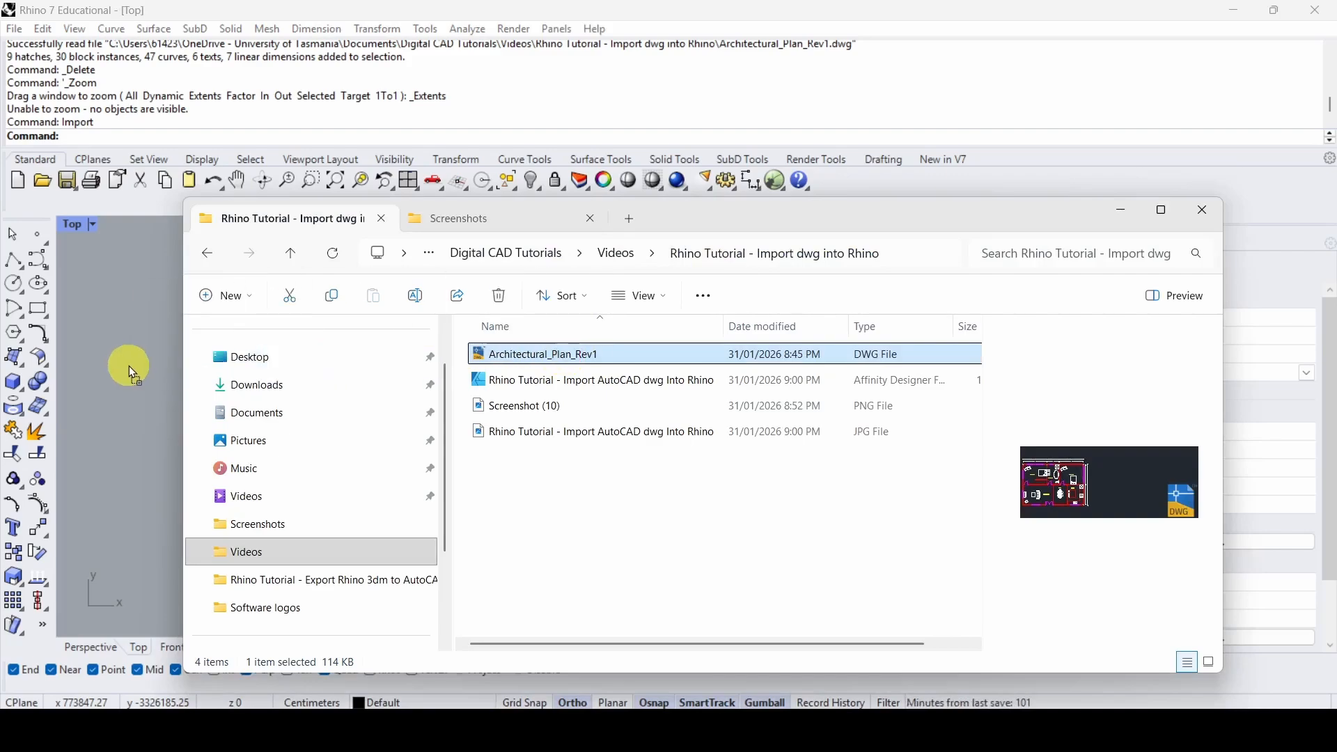
{"action": "left_click_drag", "start_coordinate": [129, 366], "coordinate": [128, 365]}
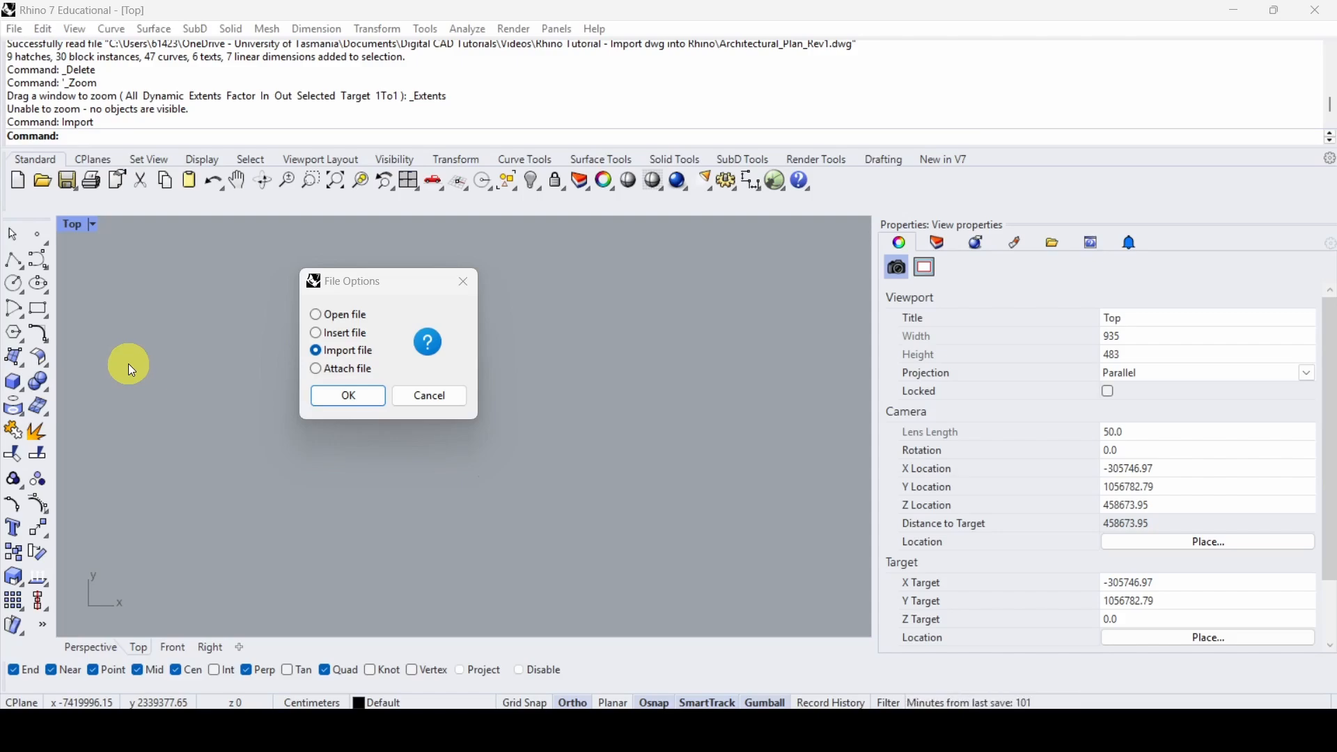
Choose Import file as the way to bring in the dropped DWG, merging its geometry into the current model.
{"action": "left_click_drag", "start_coordinate": [337, 289], "coordinate": [293, 333]}
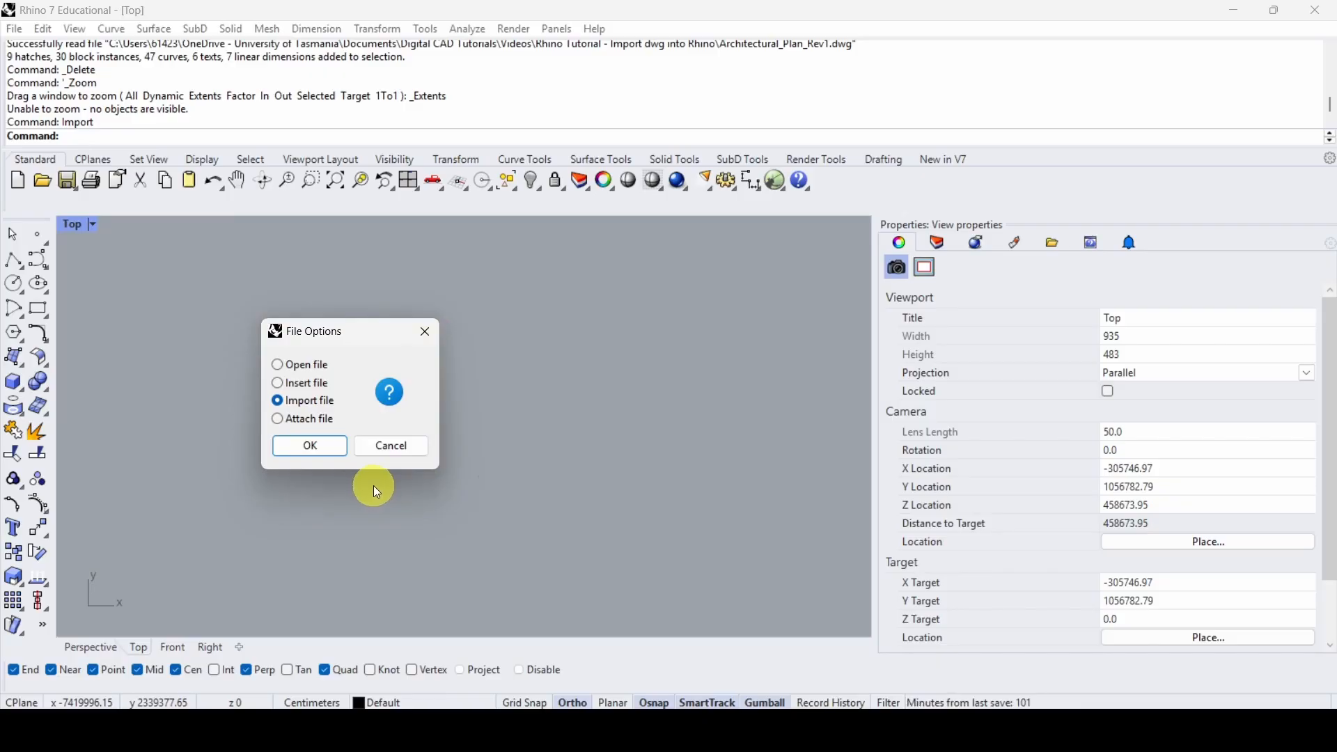
{"action": "left_click", "coordinate": [316, 366]}
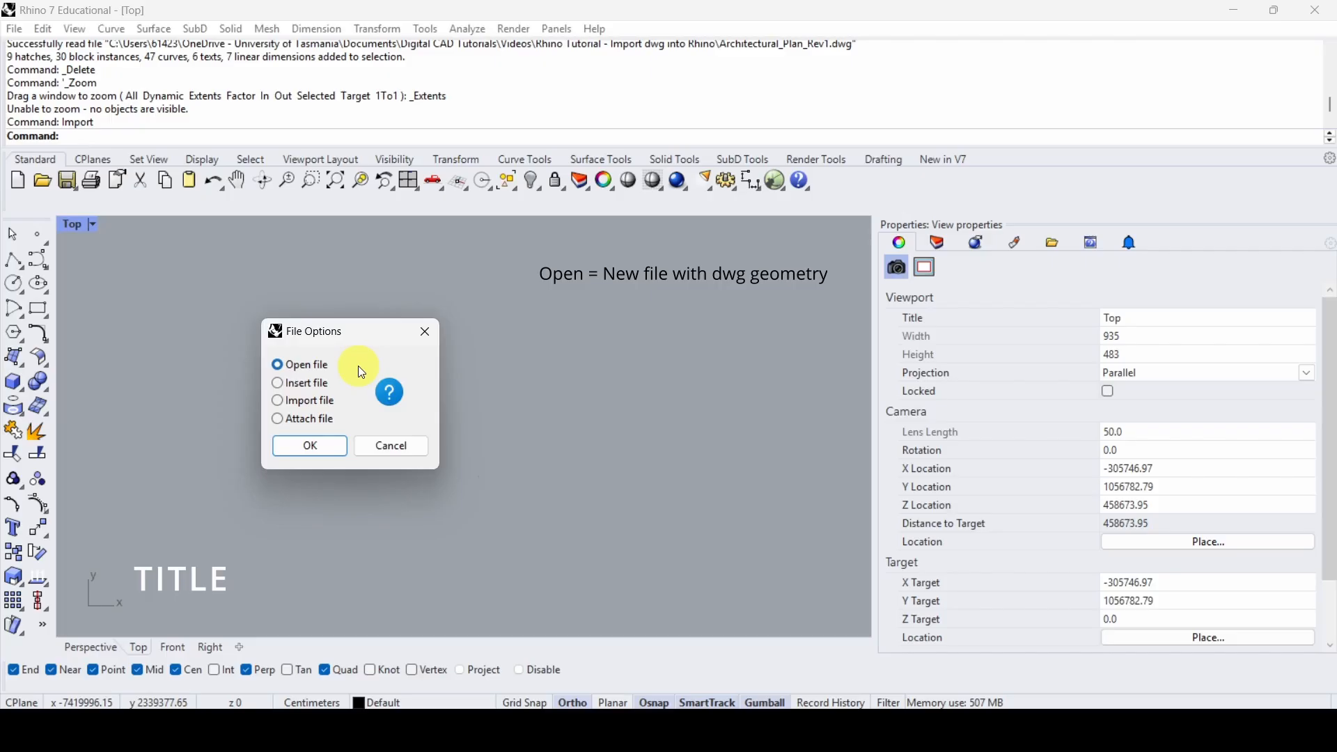
{"action": "left_click", "coordinate": [309, 384]}
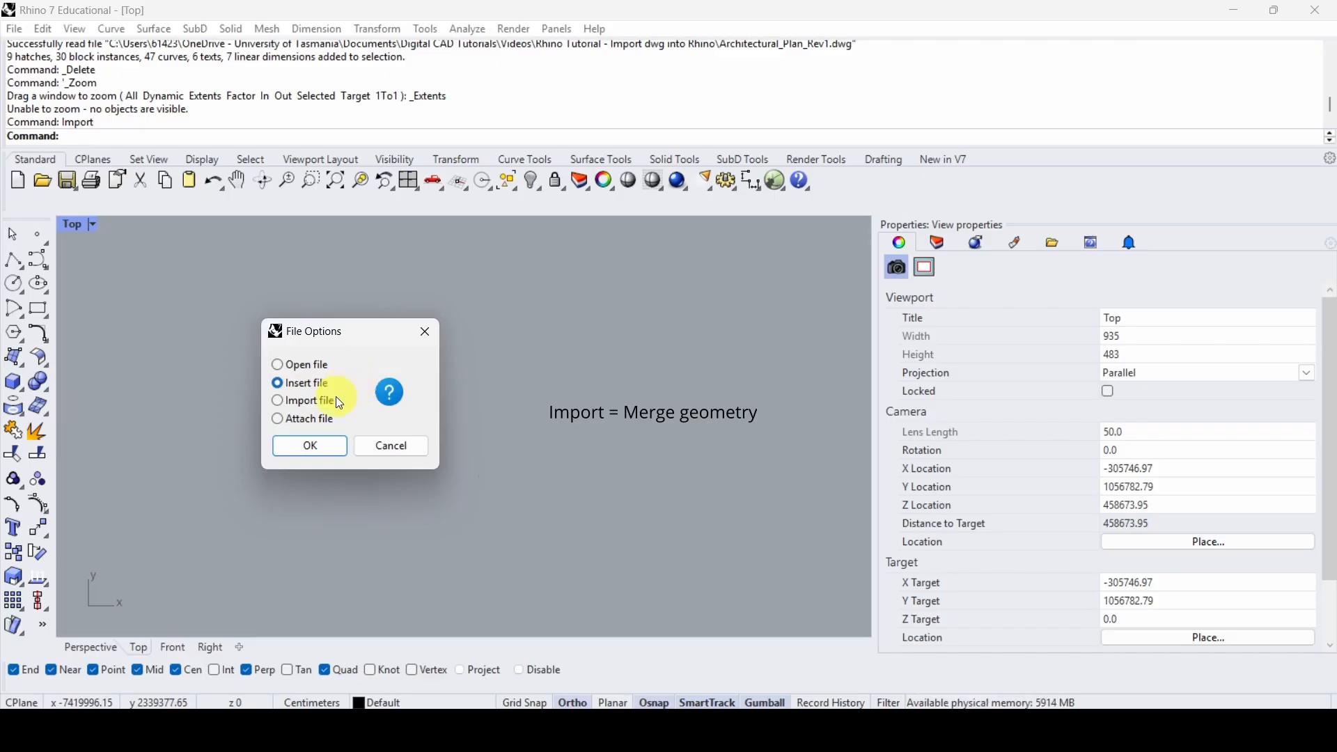
{"action": "left_click", "coordinate": [333, 401]}
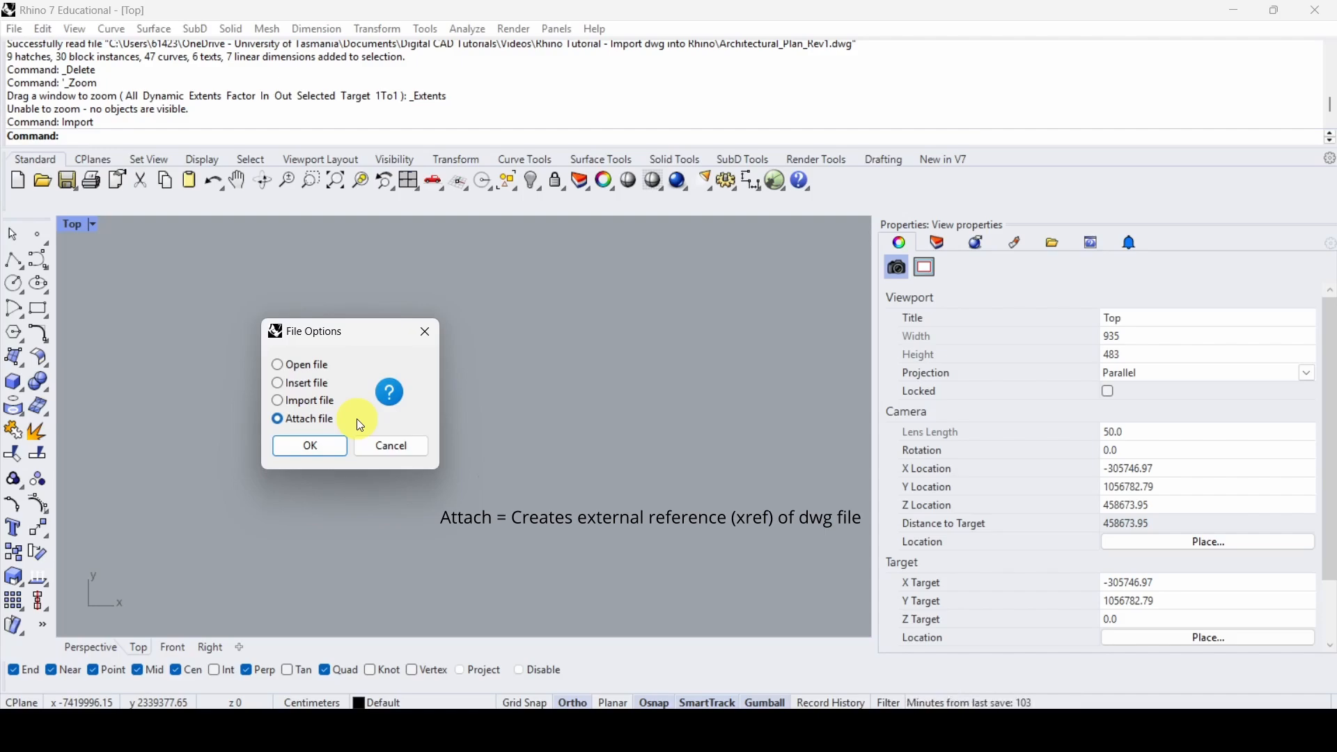
{"action": "left_click", "coordinate": [320, 402]}
{"action": "left_click", "coordinate": [326, 449]}
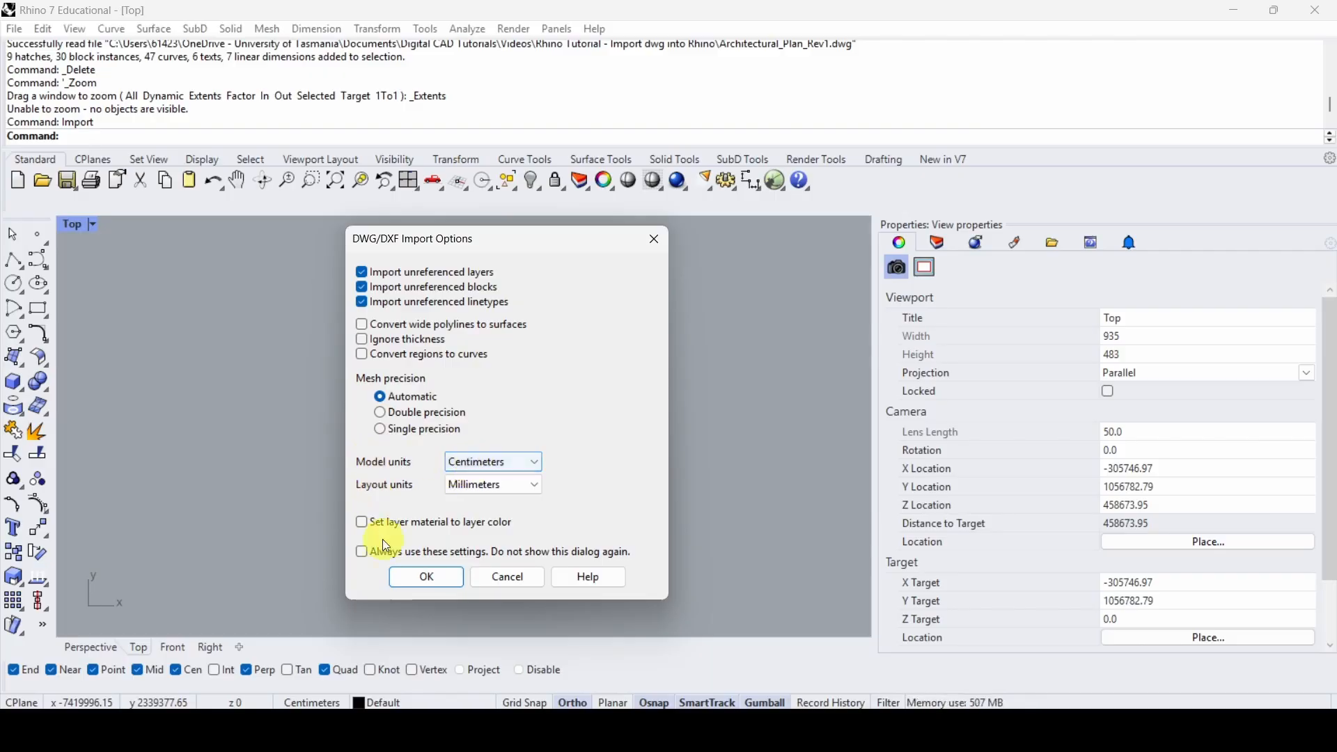
Accept the DWG import options with Centimeters model units and Millimeters layout units, fit the plan in view and deselect it.
{"action": "left_click", "coordinate": [419, 578]}
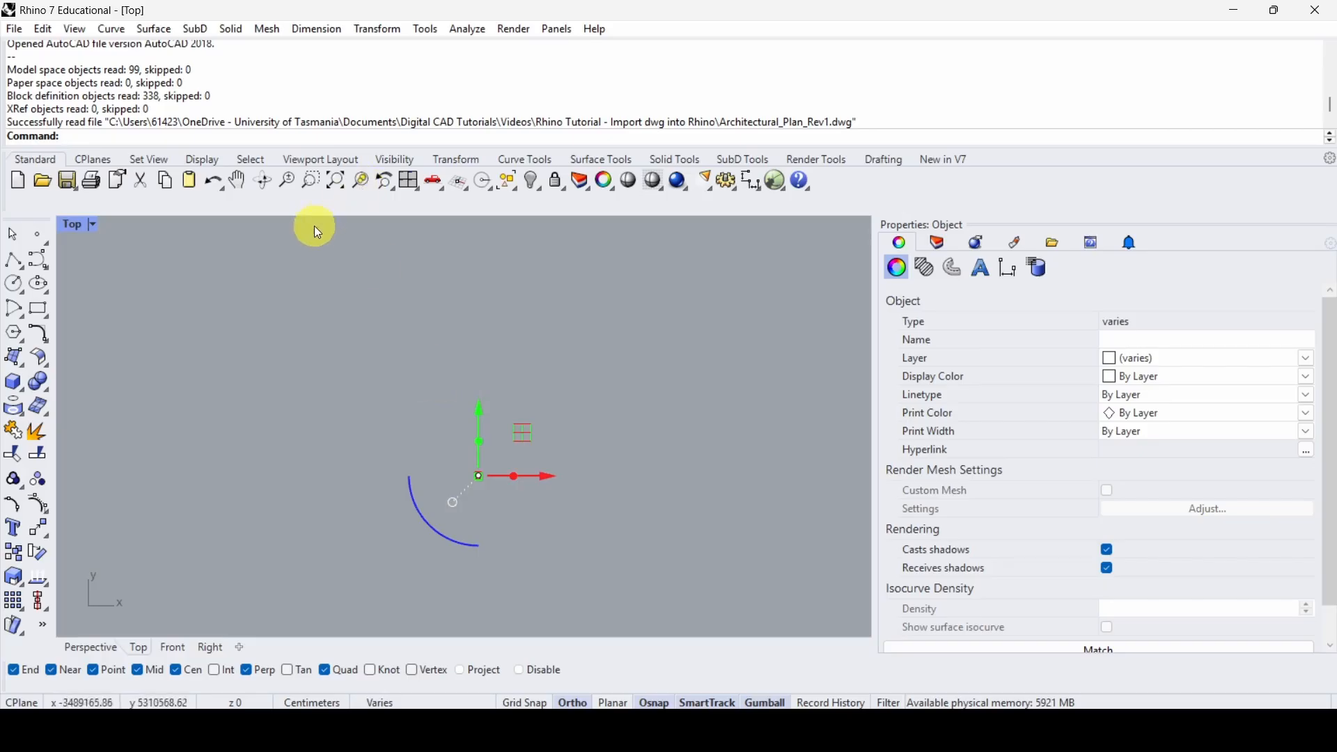
{"action": "middle_click", "coordinate": [424, 346]}
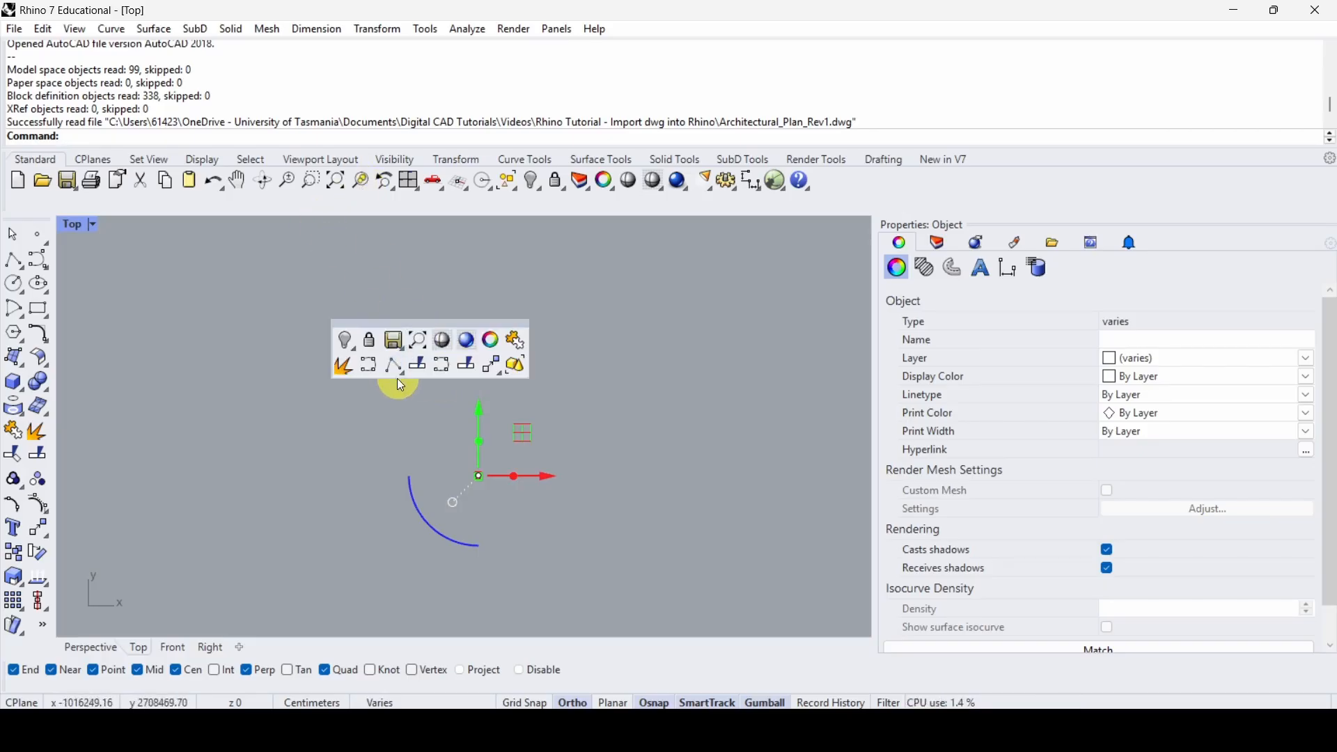
{"action": "left_click", "coordinate": [419, 340]}
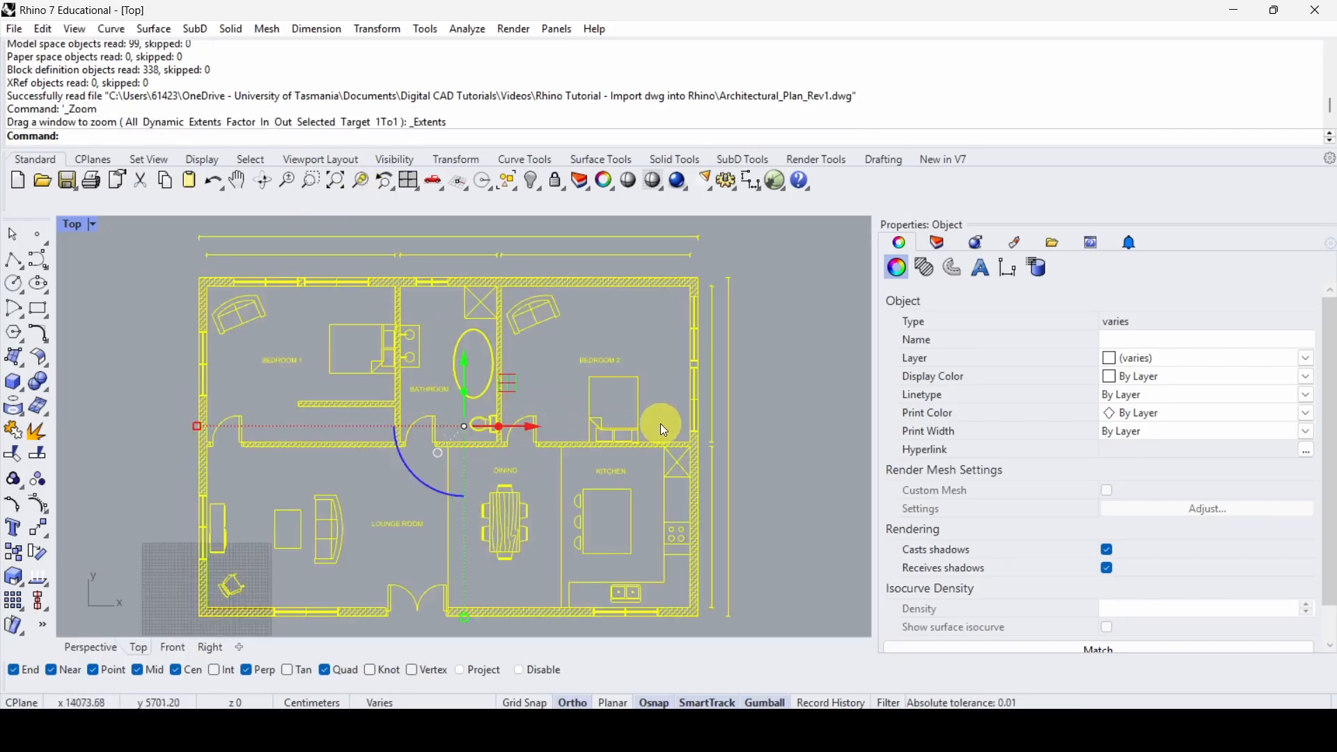
{"action": "left_click", "coordinate": [705, 415]}
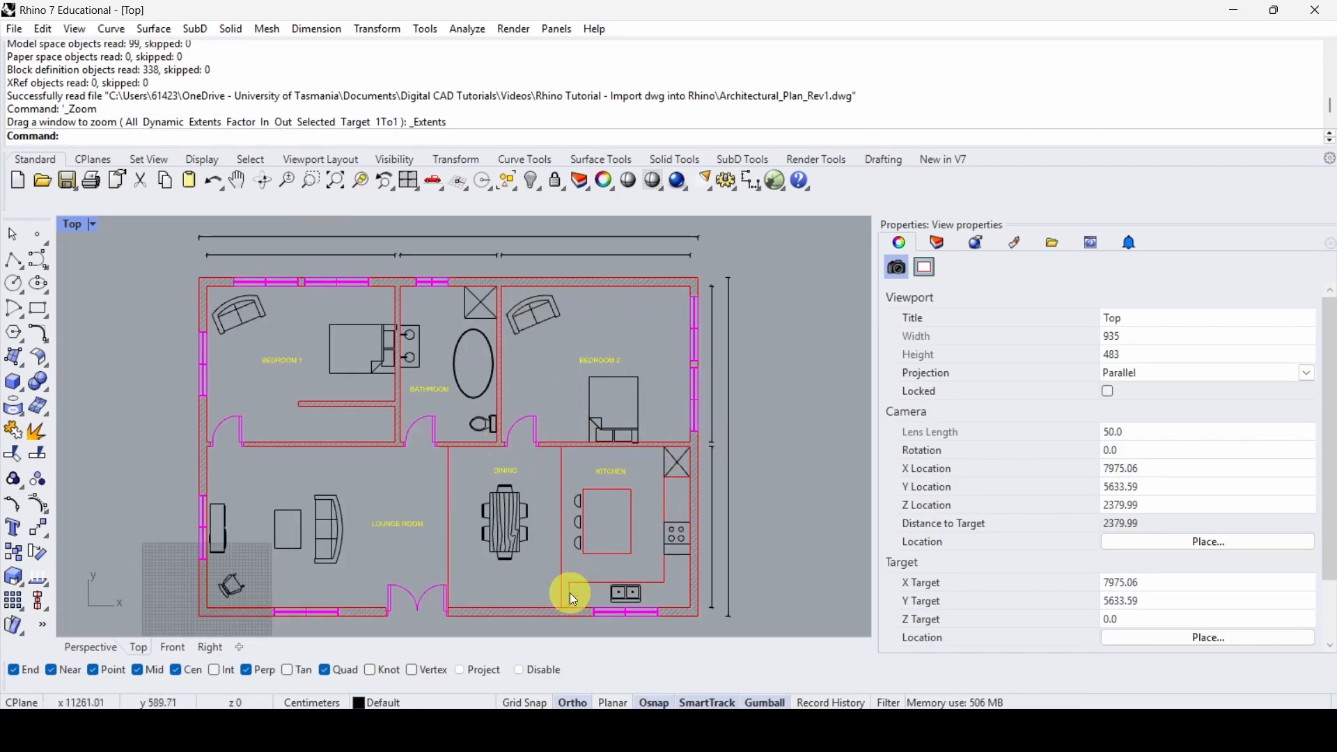
Examine the object type and layer of the kitchen island curve, dining set, lounge sofa and Bedroom 2 bed.
{"action": "left_click", "coordinate": [583, 542]}
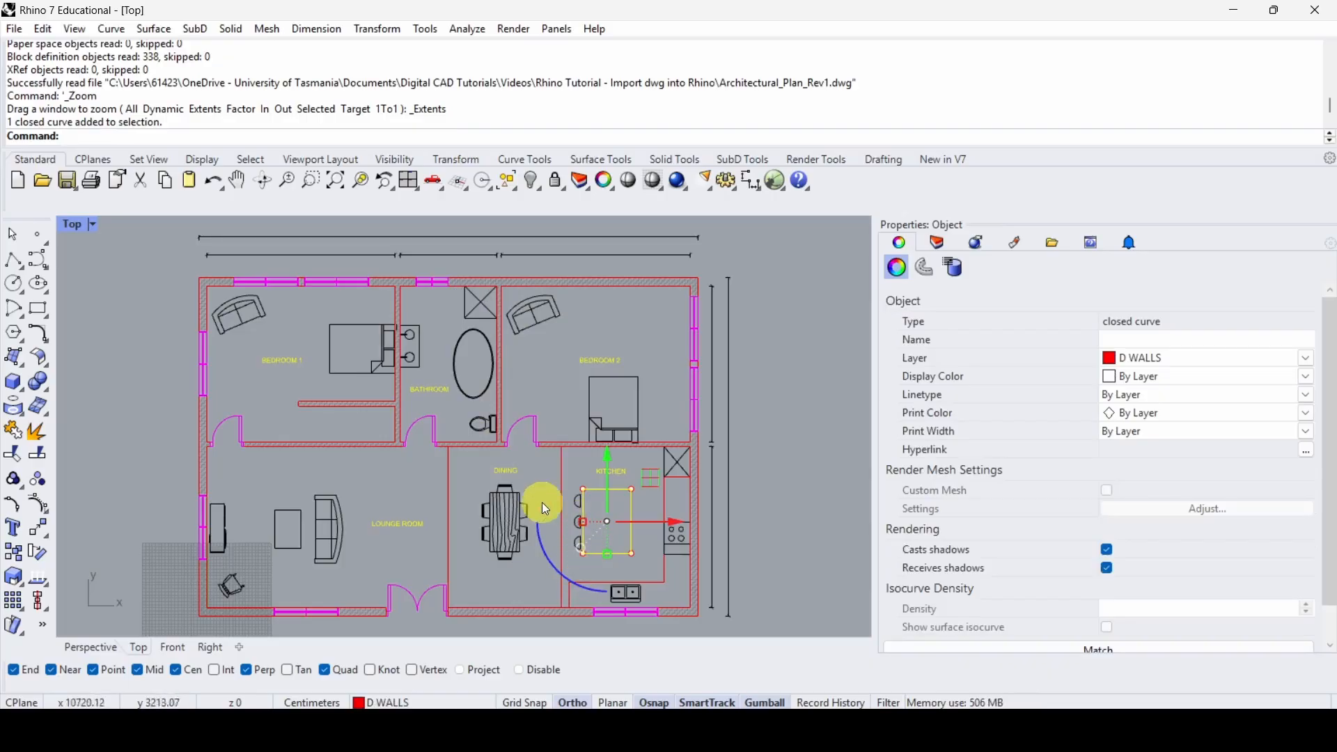
{"action": "left_click", "coordinate": [493, 540]}
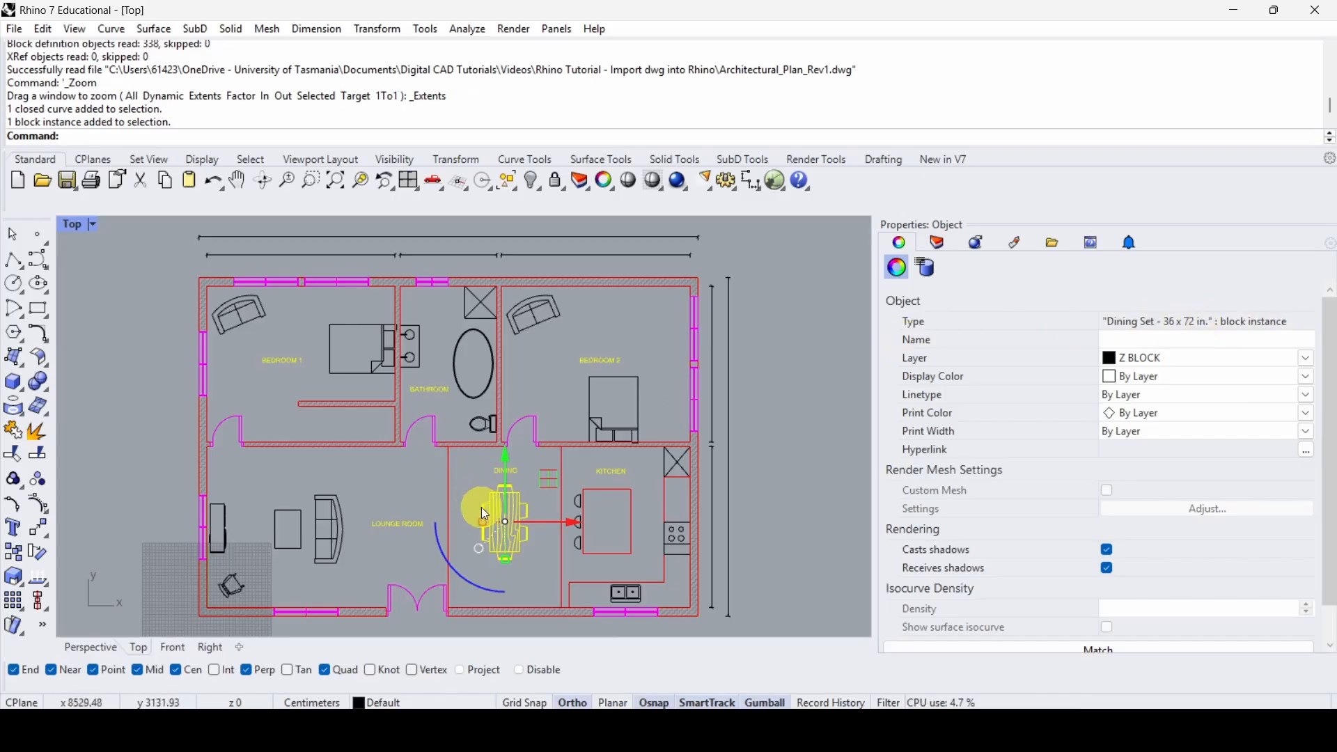
{"action": "left_click", "coordinate": [351, 551]}
{"action": "left_click", "coordinate": [331, 534]}
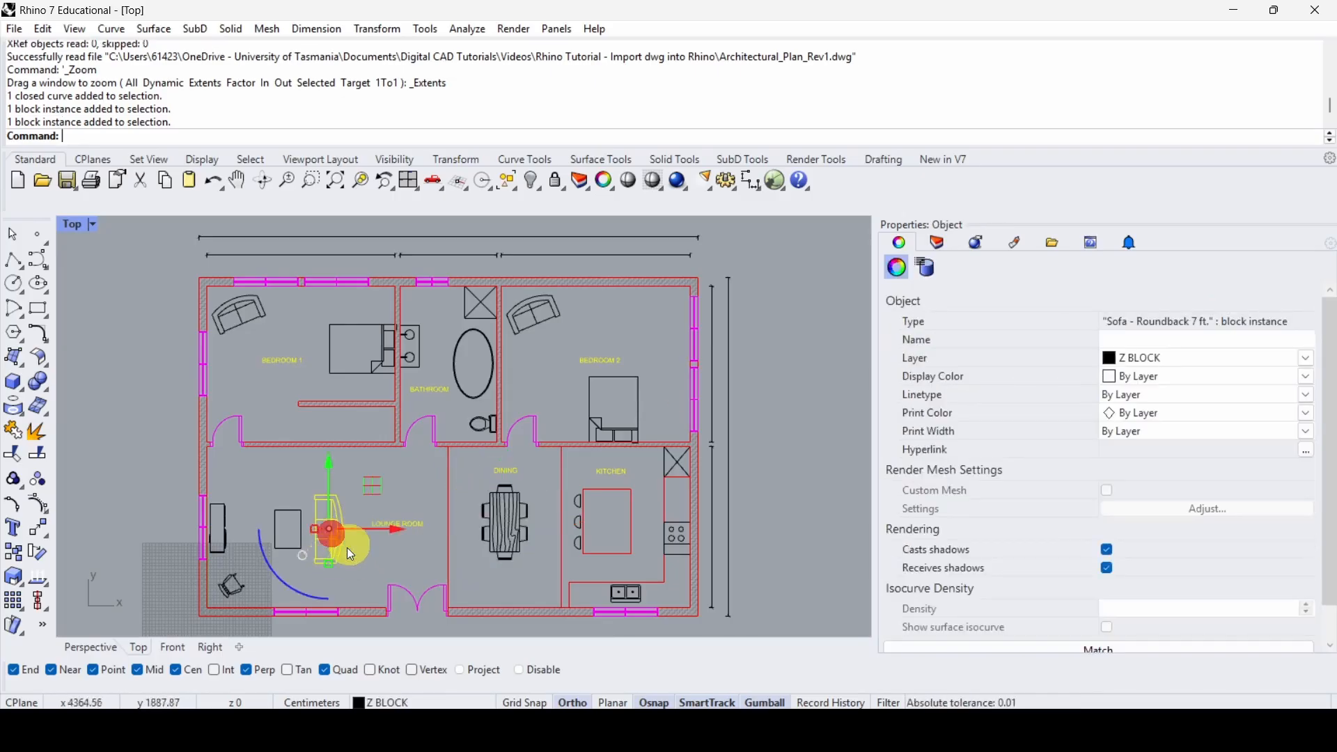
{"action": "left_click", "coordinate": [323, 470]}
{"action": "left_click", "coordinate": [589, 417]}
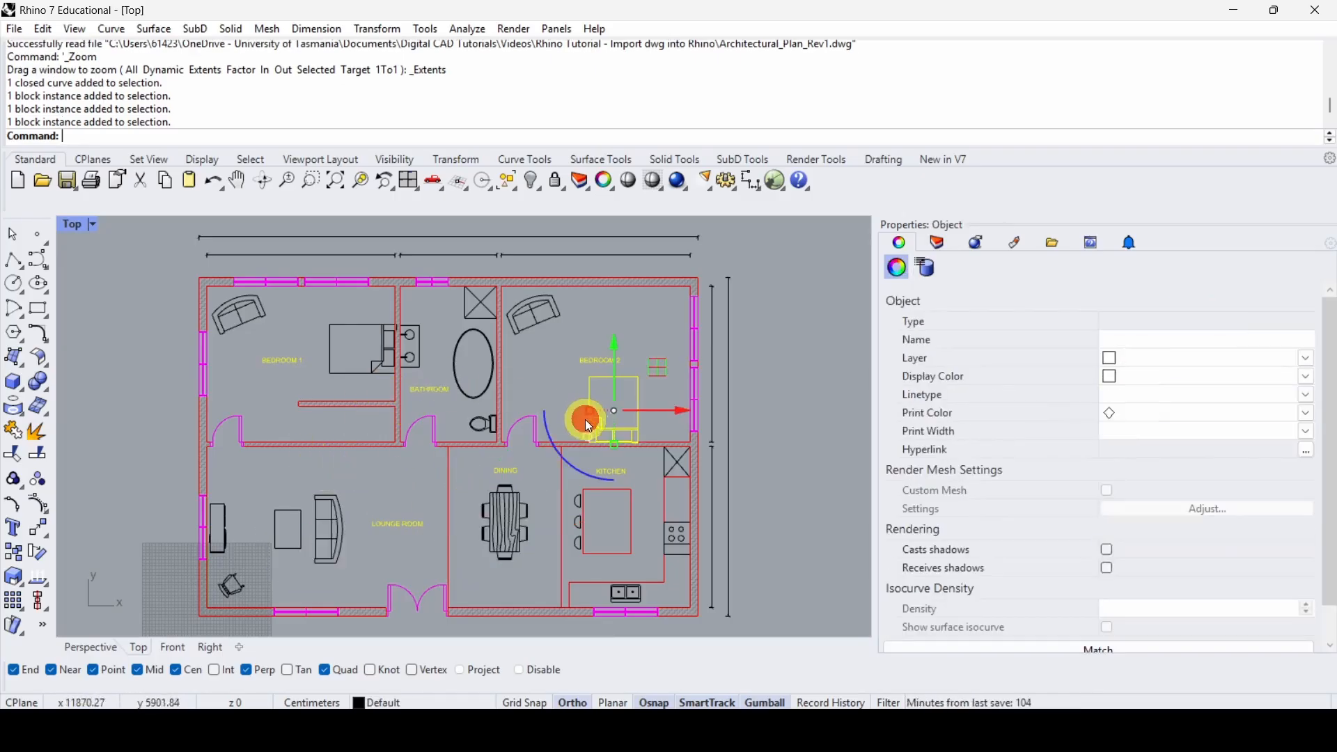
{"action": "left_click", "coordinate": [635, 415]}
Inspect the dimensions beside Bedroom 2 and the exterior wall hatch beside Bedroom 1, and fit the whole plan in view.
{"action": "scroll", "coordinate": [717, 458], "scroll_direction": "up", "scroll_amount": 5}
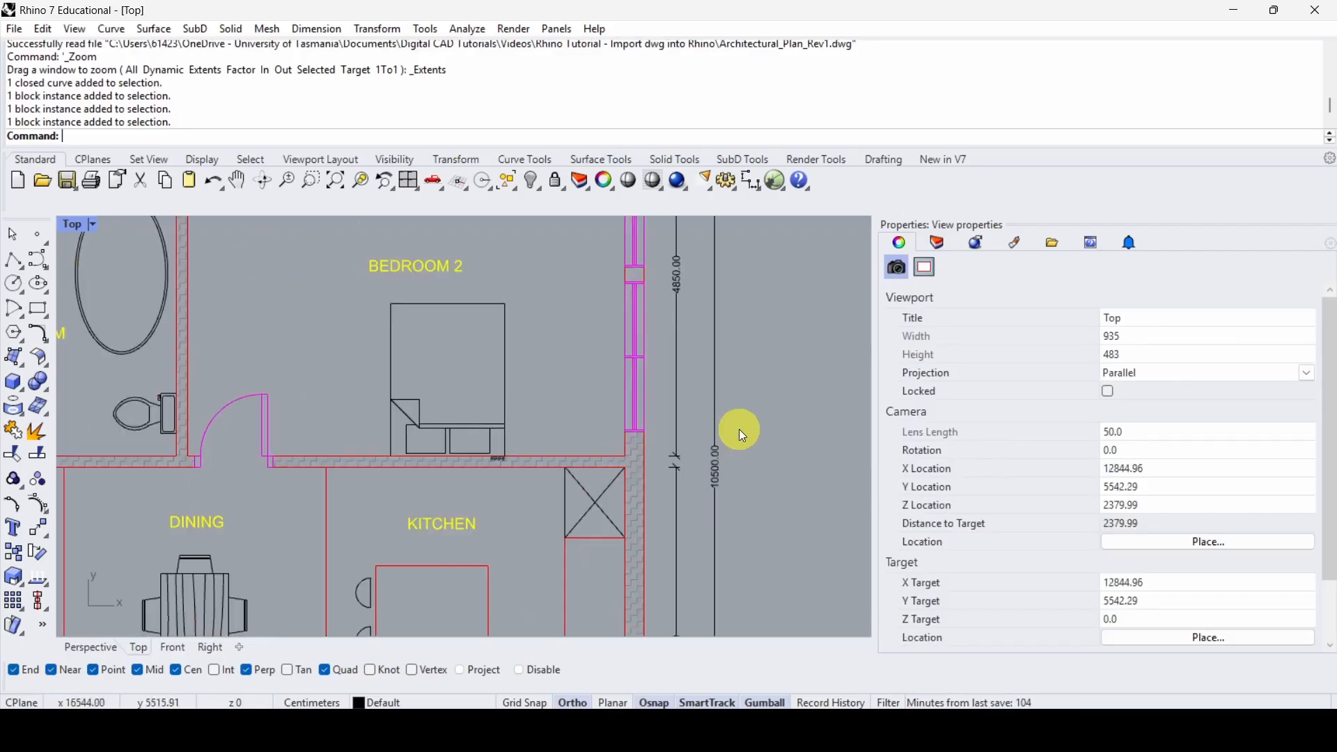
{"action": "scroll", "coordinate": [719, 420], "scroll_direction": "down", "scroll_amount": 5}
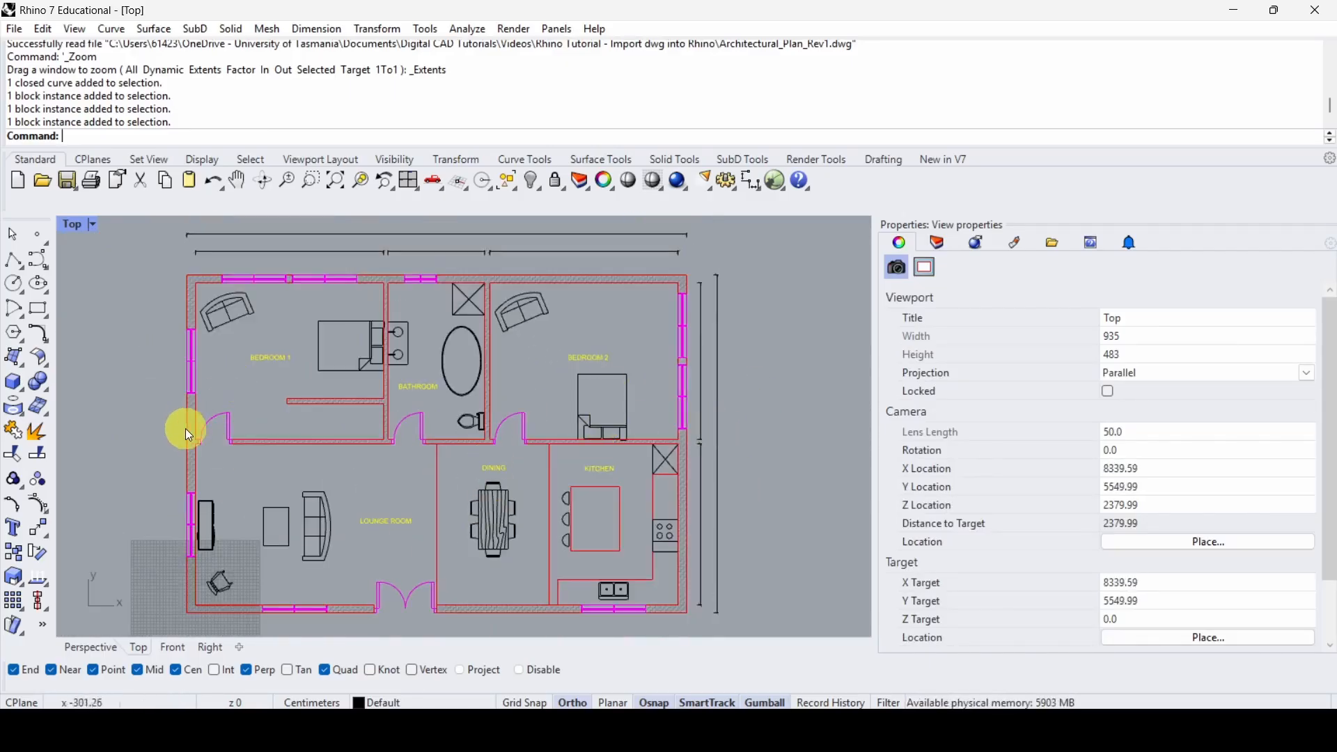
{"action": "scroll", "coordinate": [187, 426], "scroll_direction": "up", "scroll_amount": 5}
{"action": "left_click", "coordinate": [196, 411]}
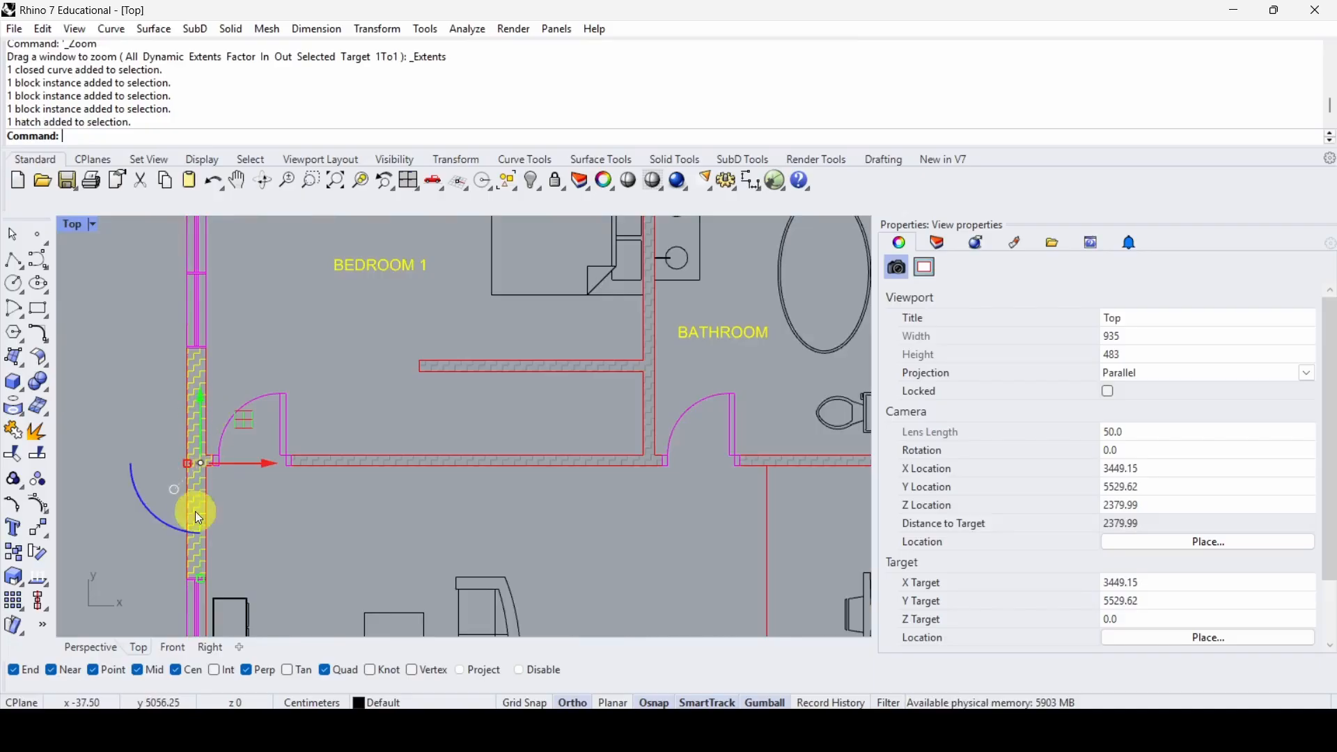
{"action": "scroll", "coordinate": [245, 467], "scroll_direction": "down", "scroll_amount": 2}
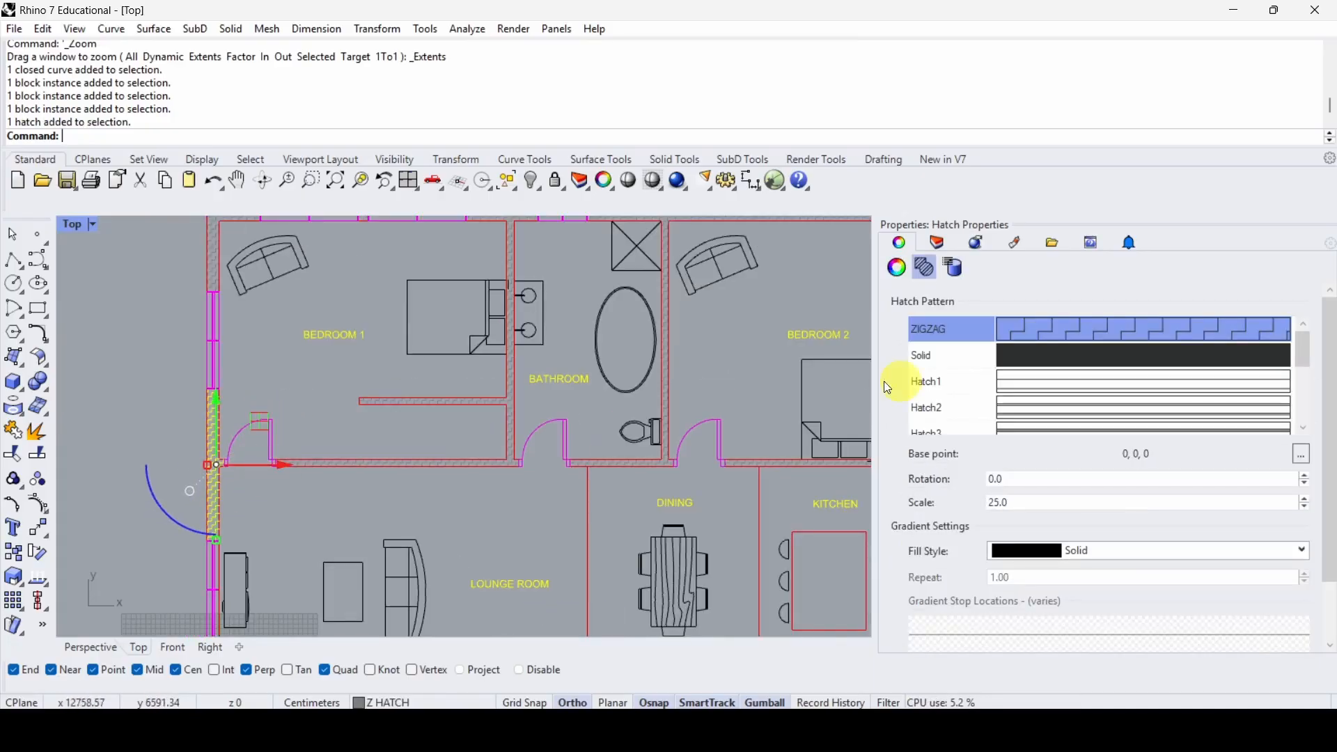
{"action": "left_click", "coordinate": [631, 419]}
{"action": "scroll", "coordinate": [547, 419], "scroll_direction": "down", "scroll_amount": 3}
{"action": "middle_click", "coordinate": [547, 420]}
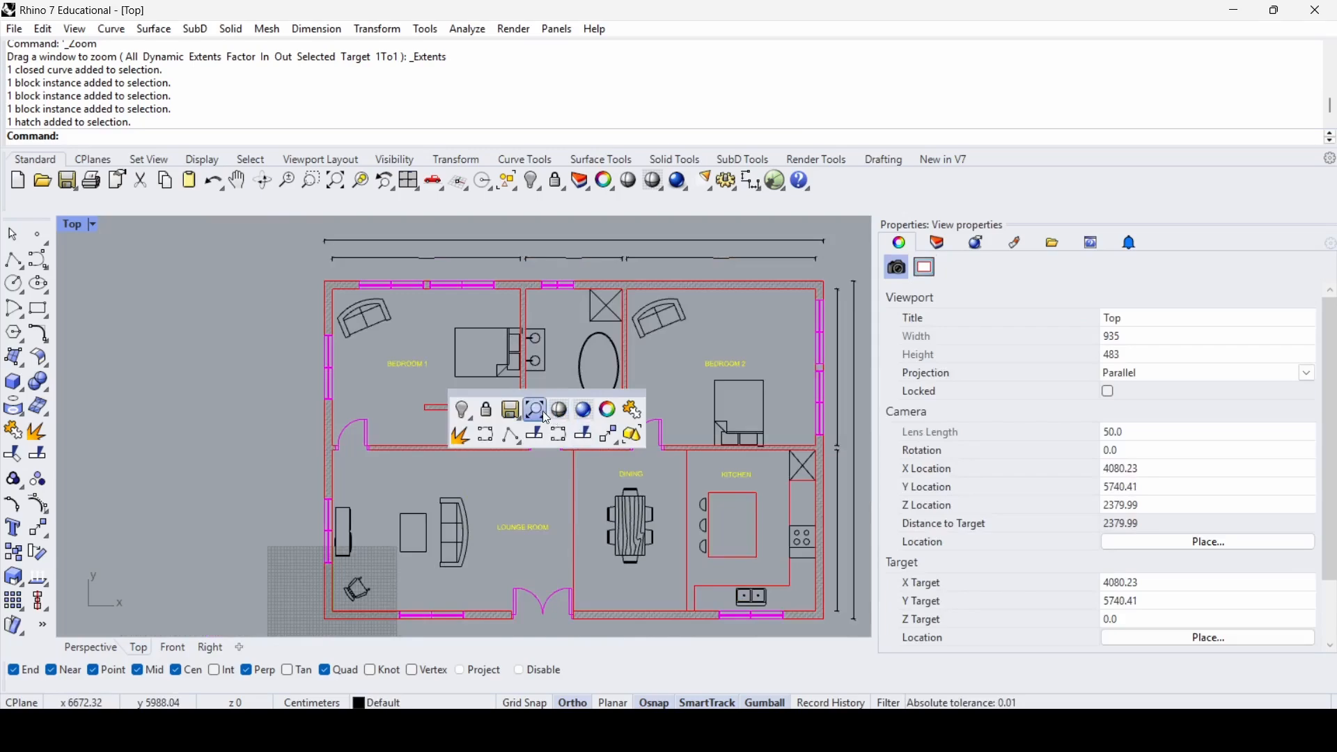
{"action": "left_click", "coordinate": [541, 412]}
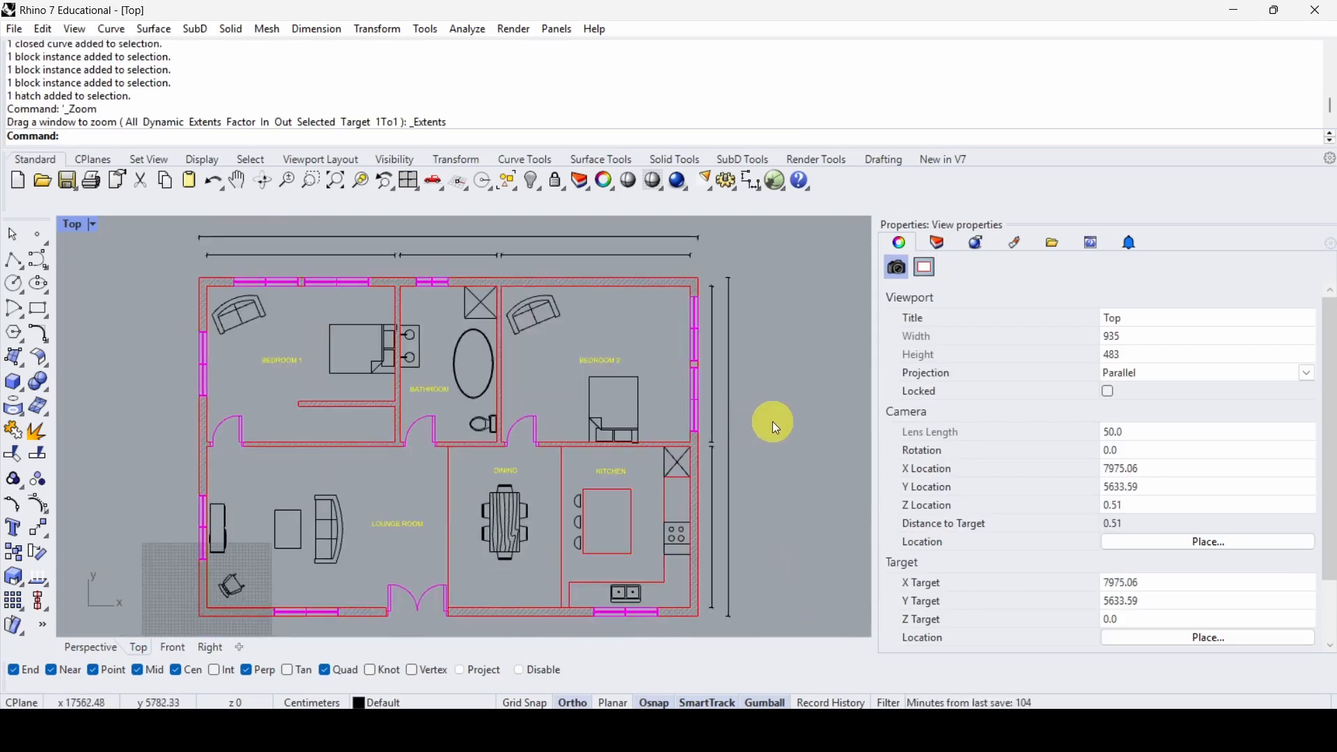